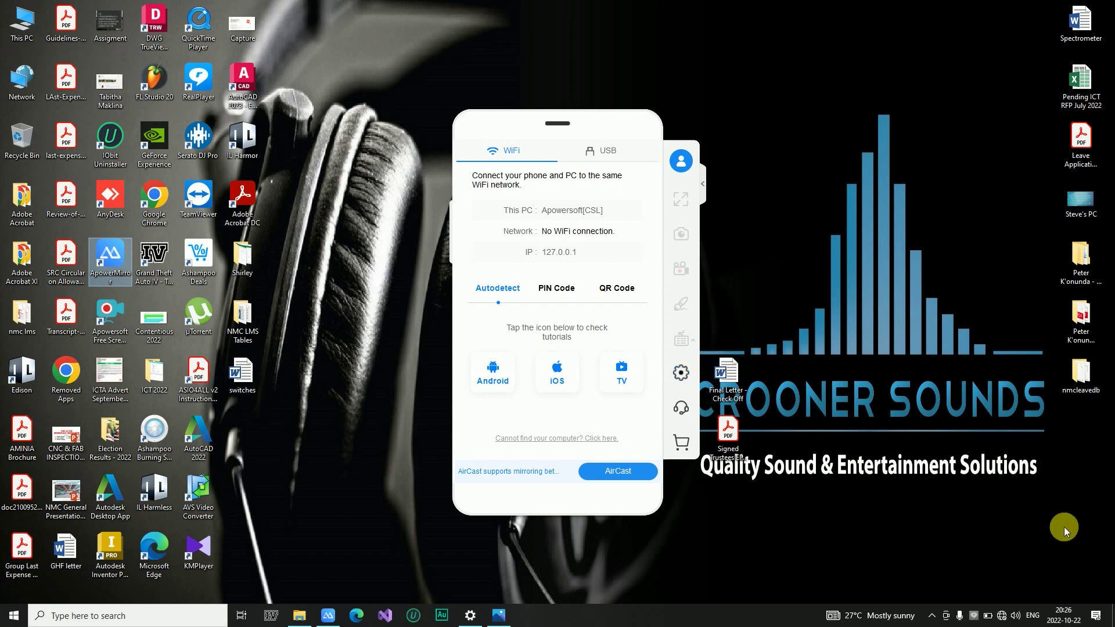
# Check which Wi-Fi network the PC and the phone are each connected to
pyautogui.click(1003, 621)
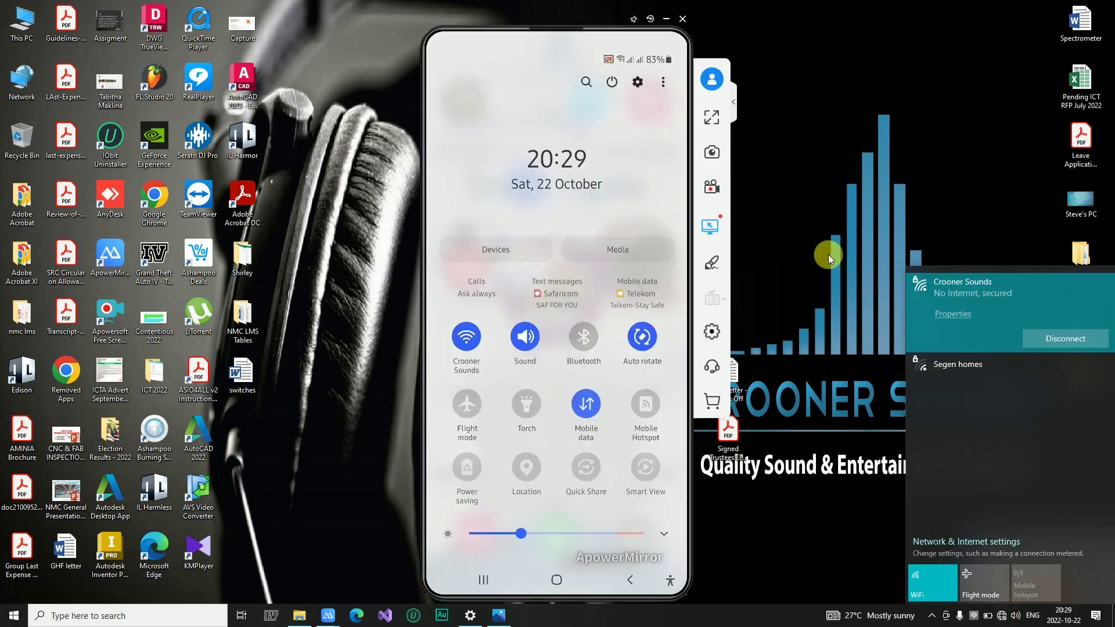
pyautogui.click(468, 347)
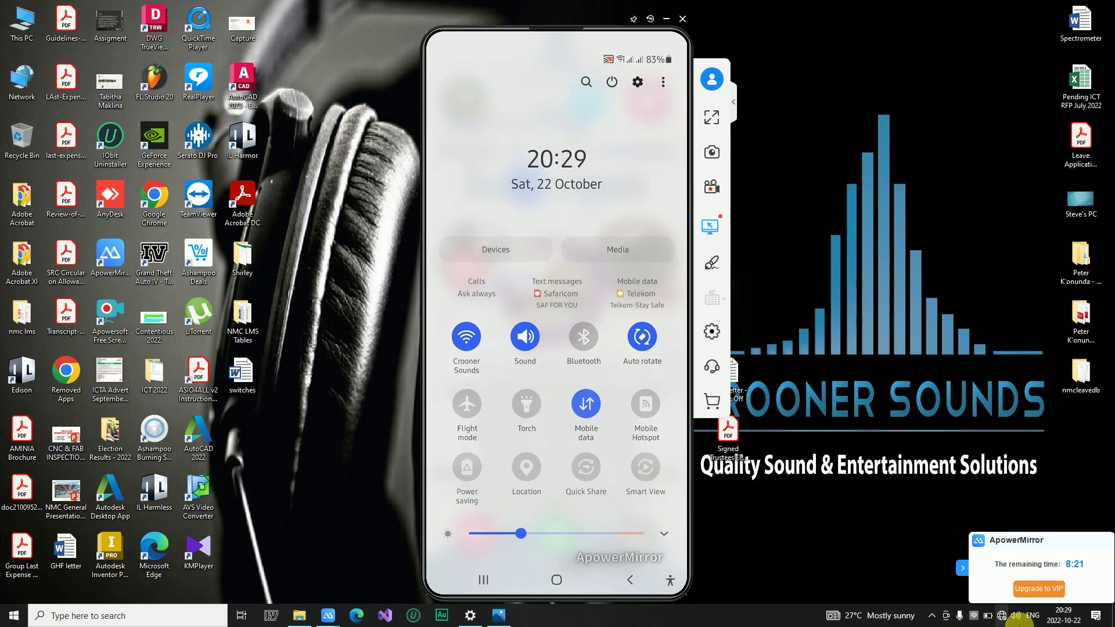
pyautogui.click(1004, 617)
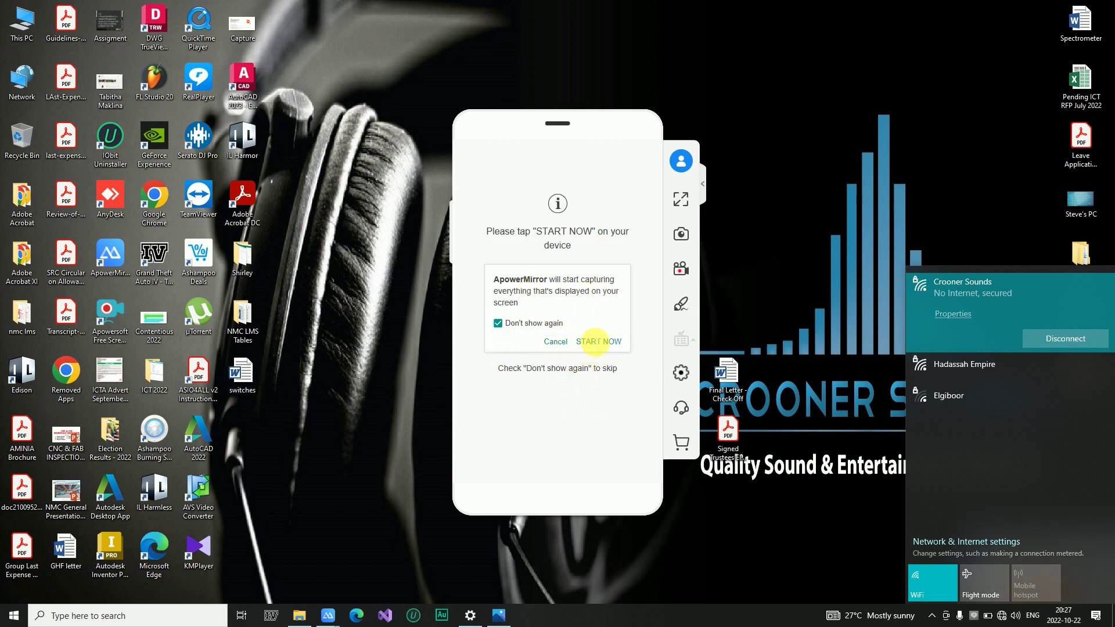
# Start mirroring the phone's screen to the PC and dismiss the phone-notification prompt
pyautogui.click(597, 341)
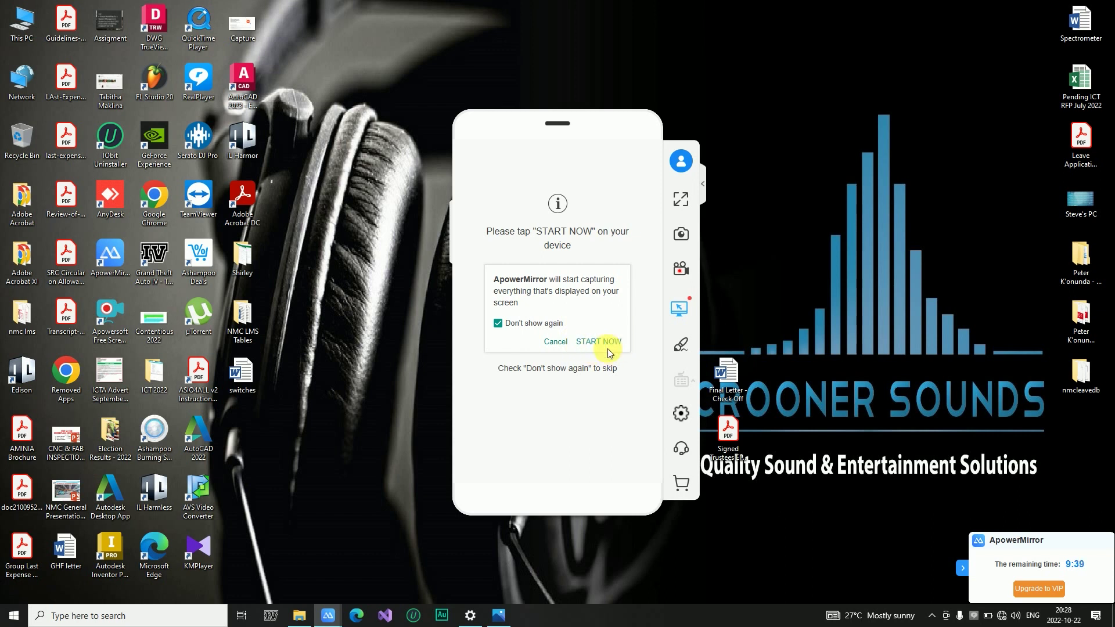
pyautogui.click(607, 344)
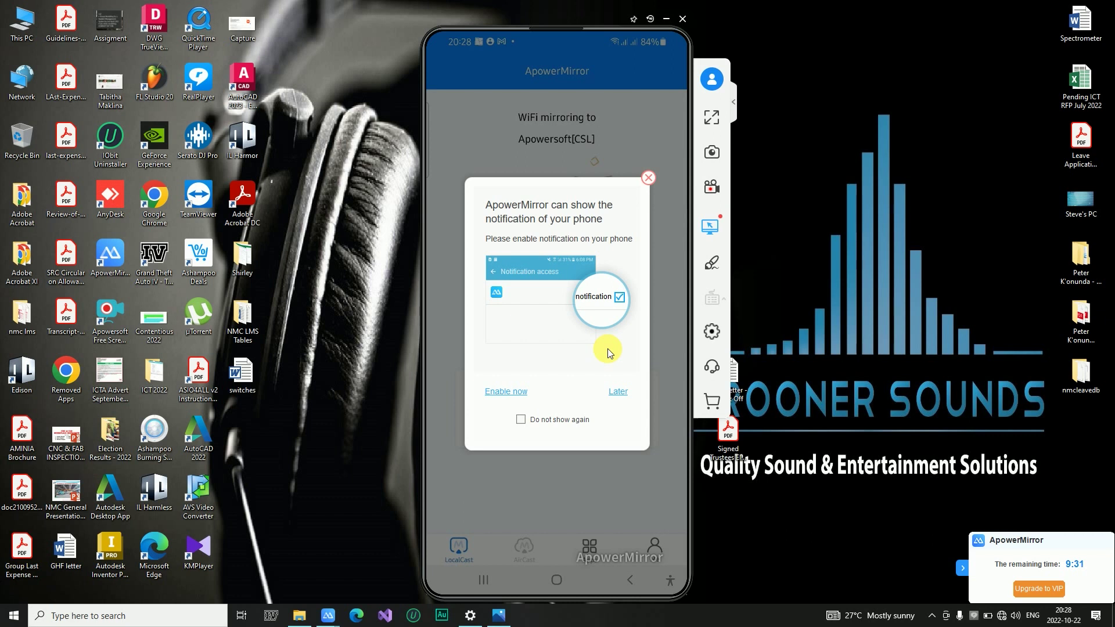
pyautogui.click(648, 178)
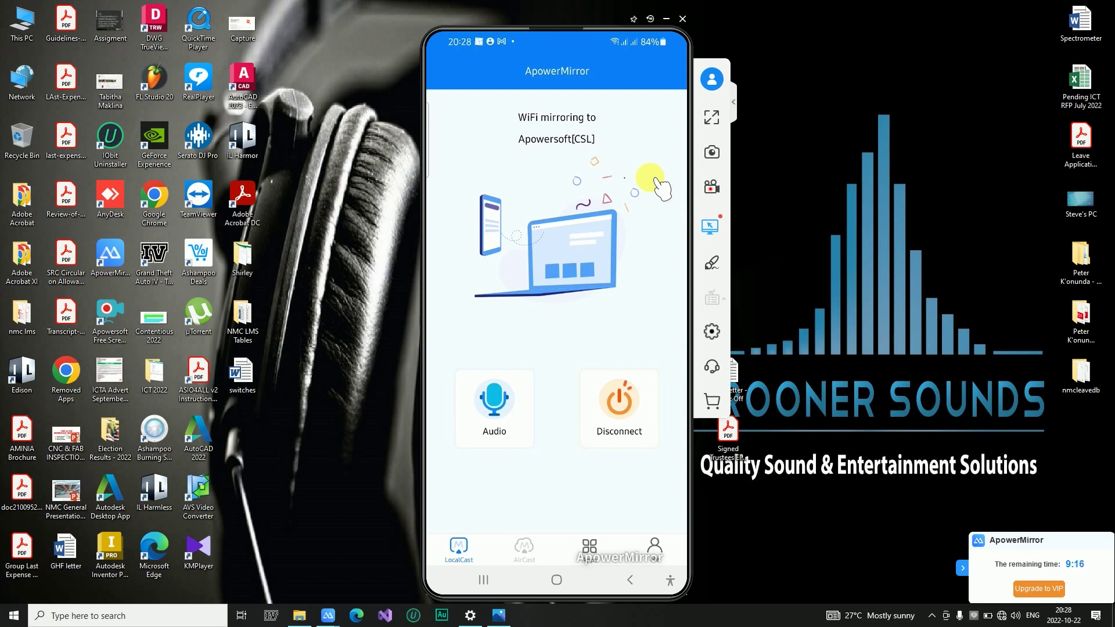
# Compare the Wi-Fi connection in the phone's quick settings with the PC's network list, and return to the phone's home screen
pyautogui.click(577, 50)
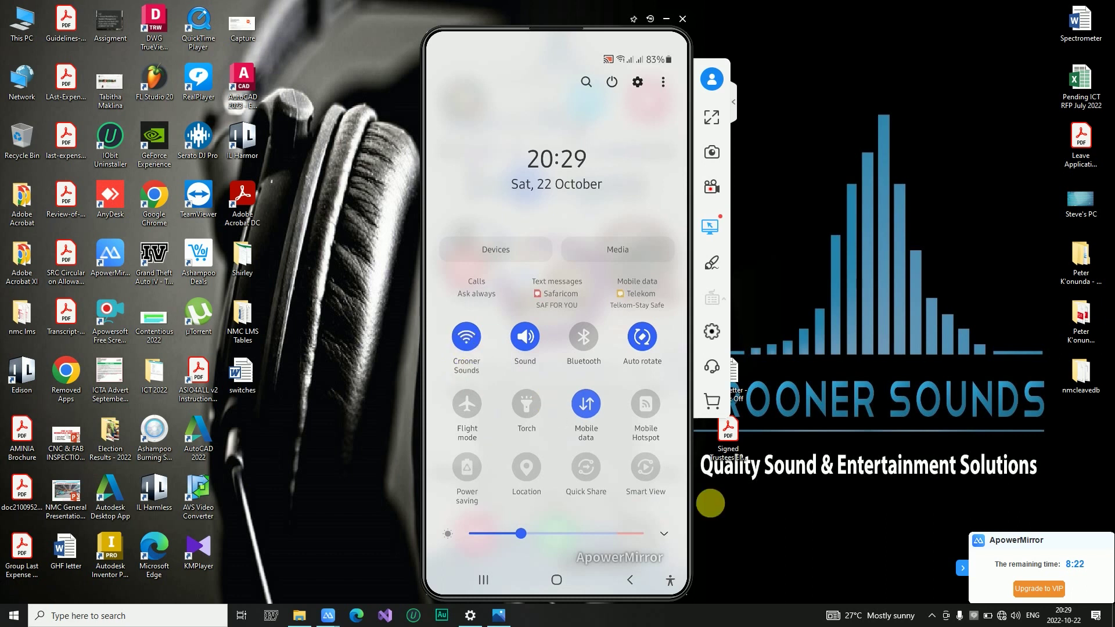
pyautogui.click(1002, 616)
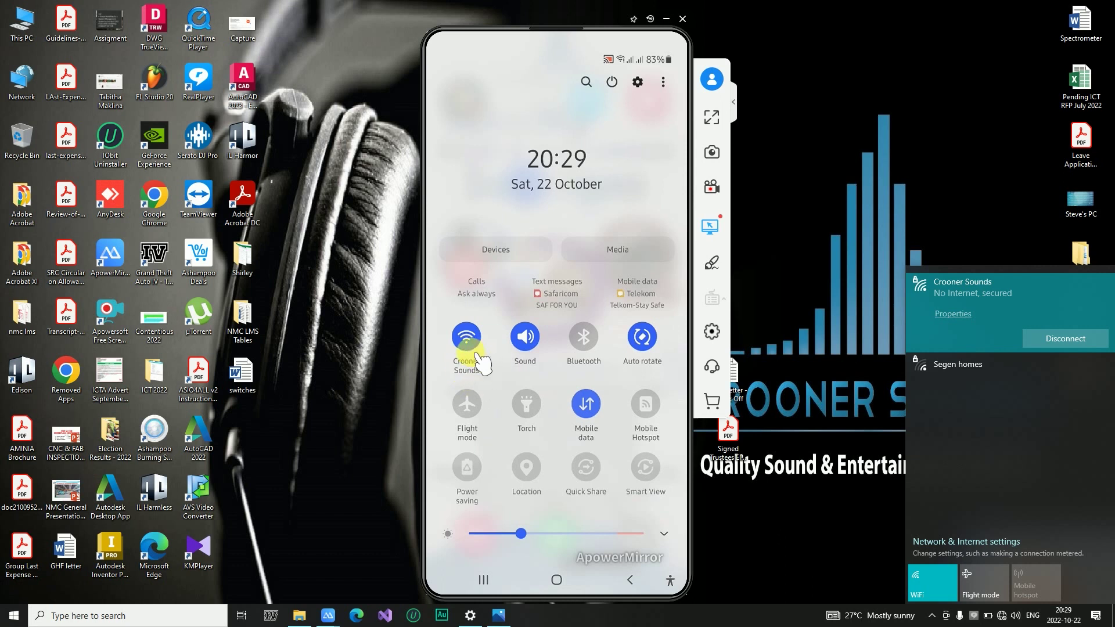
pyautogui.scroll(-1, 475, 354)
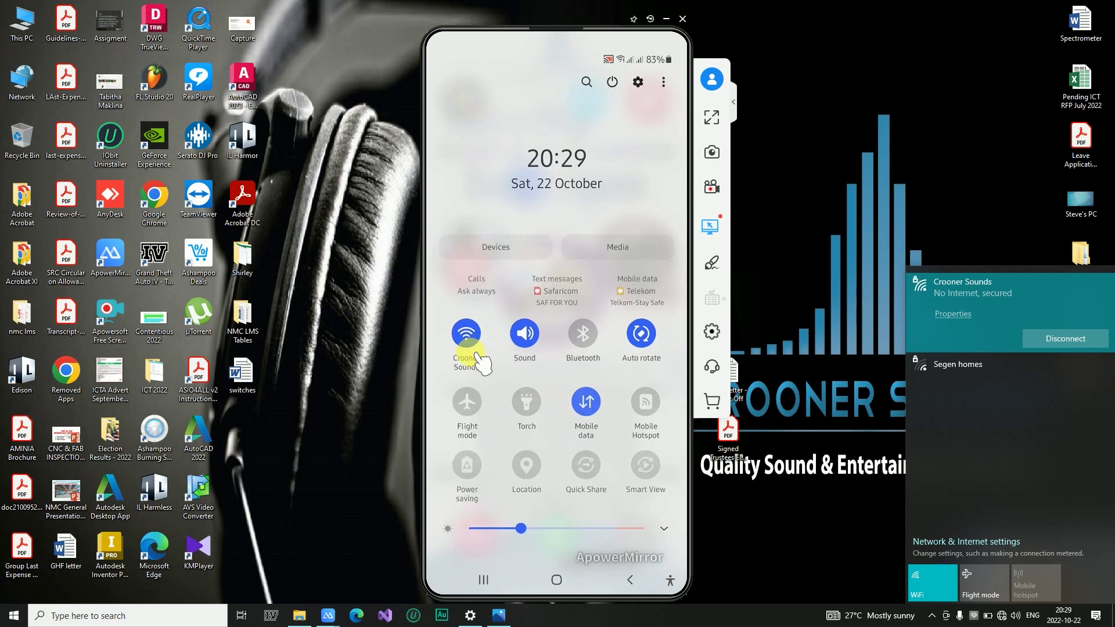
pyautogui.scroll(-2, 474, 354)
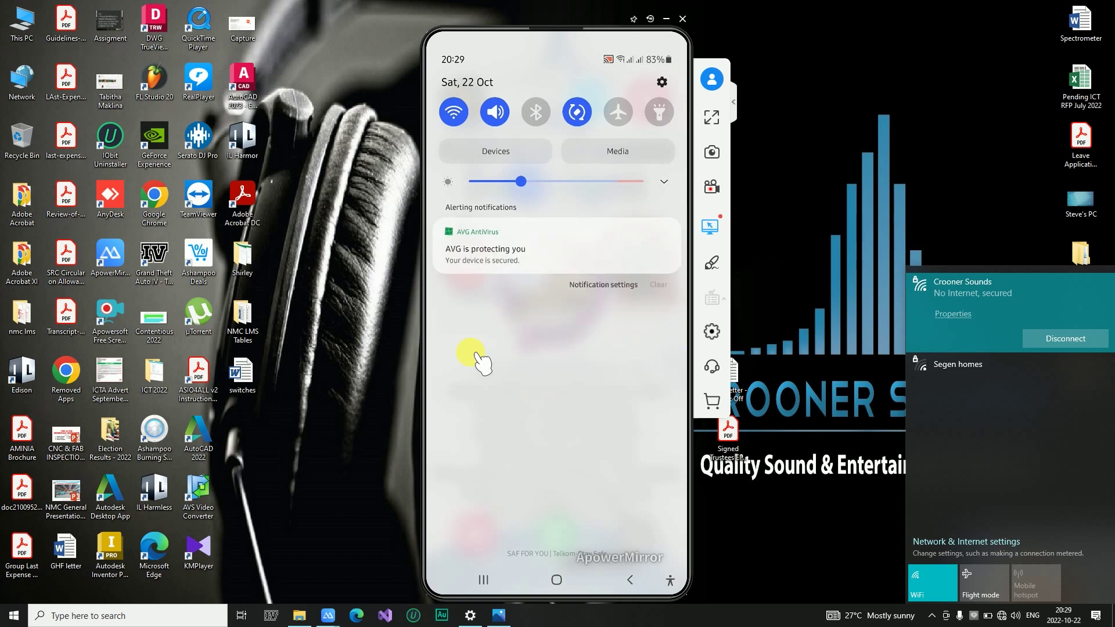
pyautogui.click(475, 358)
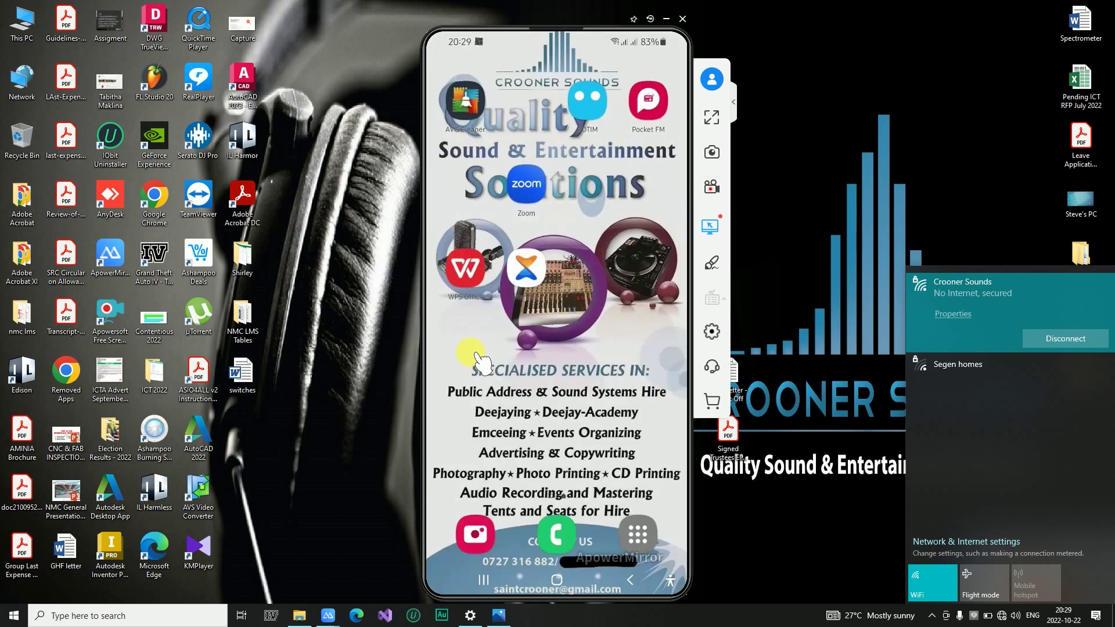
# Browse the mirrored phone's home screen, notification panel and app drawer through to its last page
pyautogui.scroll(-1, 475, 354)
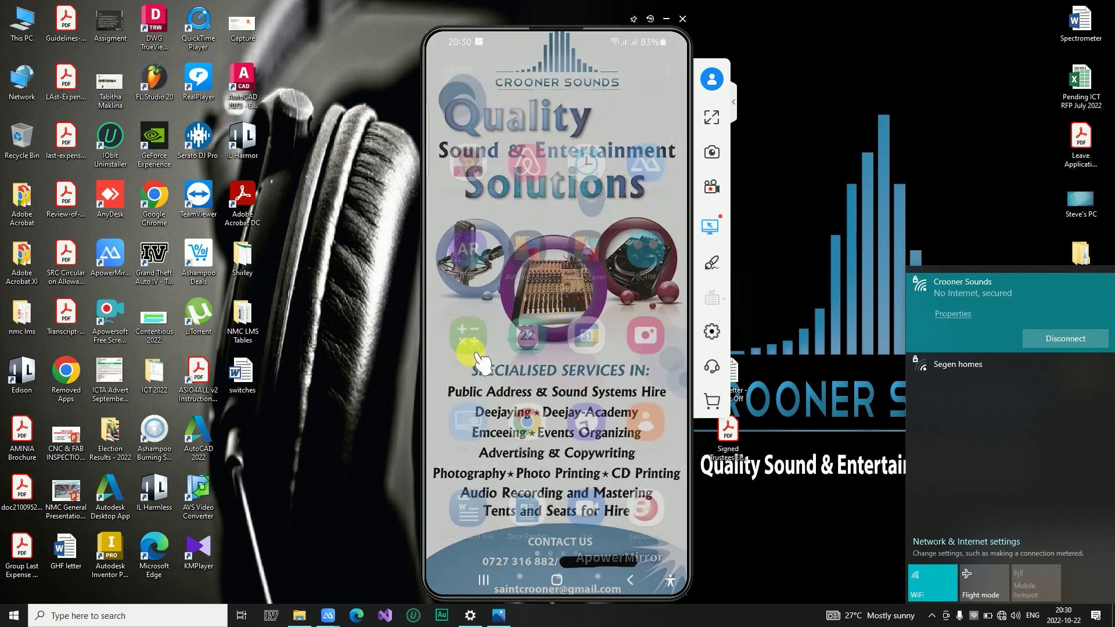
pyautogui.scroll(1, 475, 354)
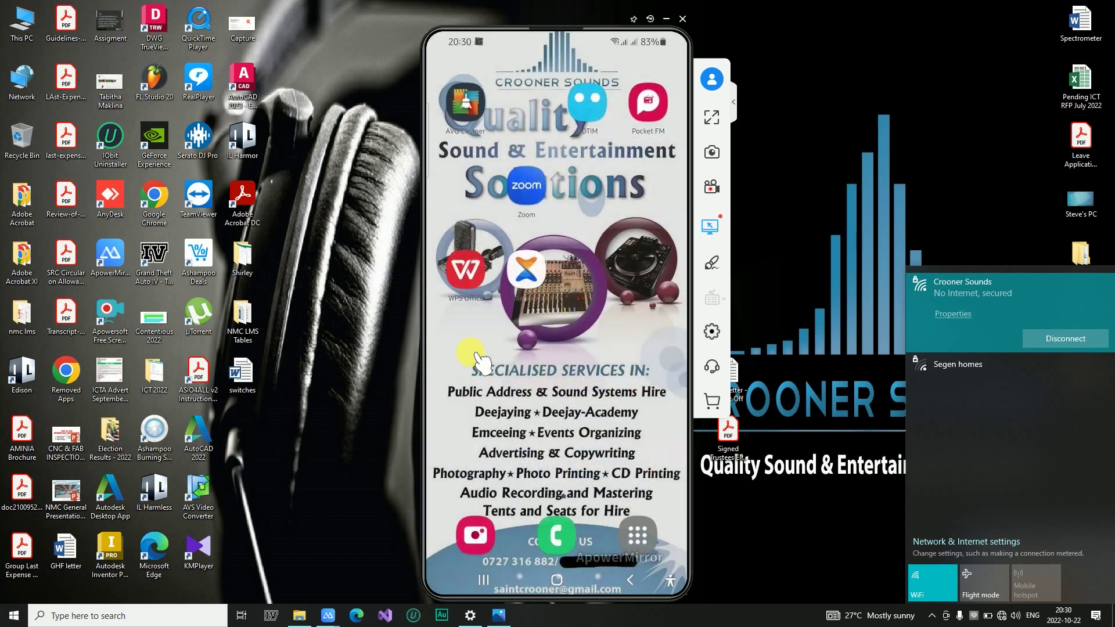
pyautogui.scroll(1, 475, 354)
pyautogui.scroll(2, 476, 361)
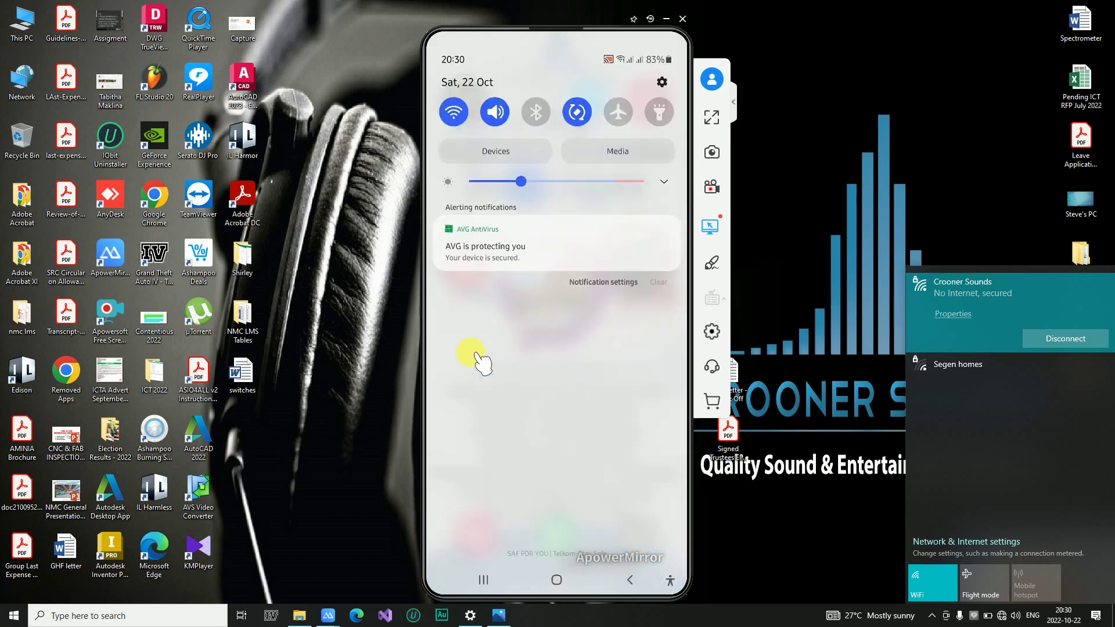
pyautogui.scroll(-2, 476, 361)
pyautogui.scroll(-3, 474, 358)
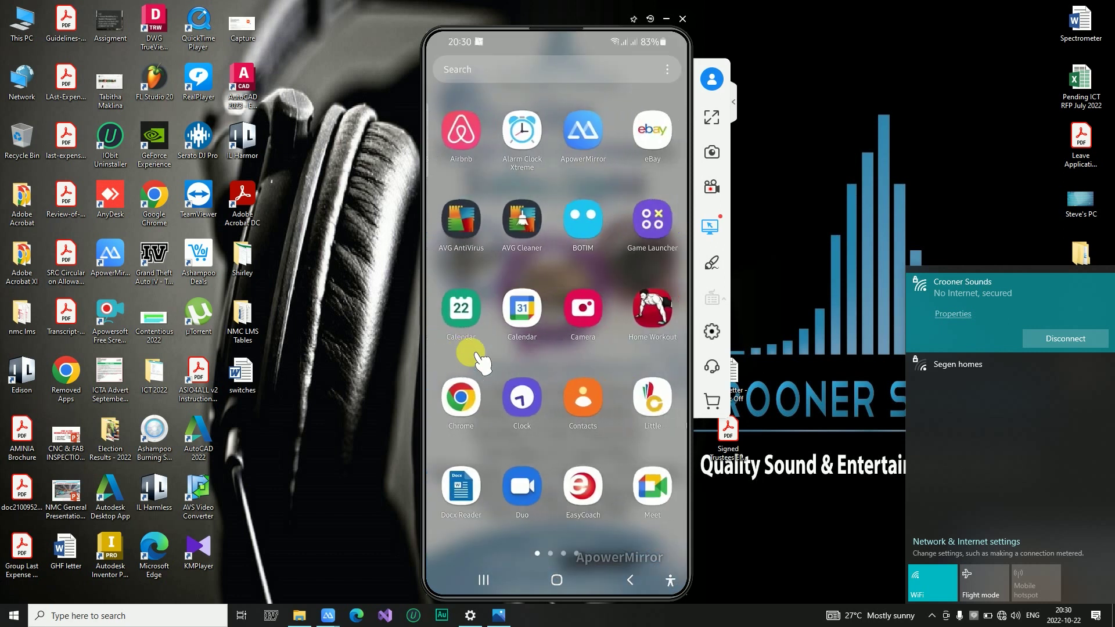
pyautogui.scroll(-3, 475, 361)
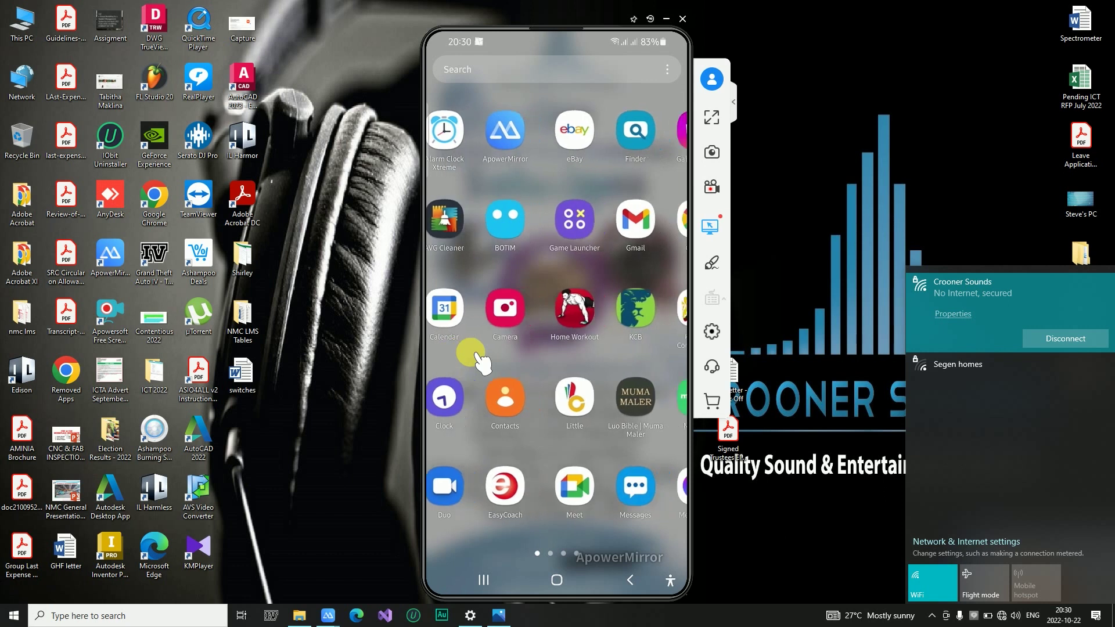
pyautogui.scroll(-2, 475, 354)
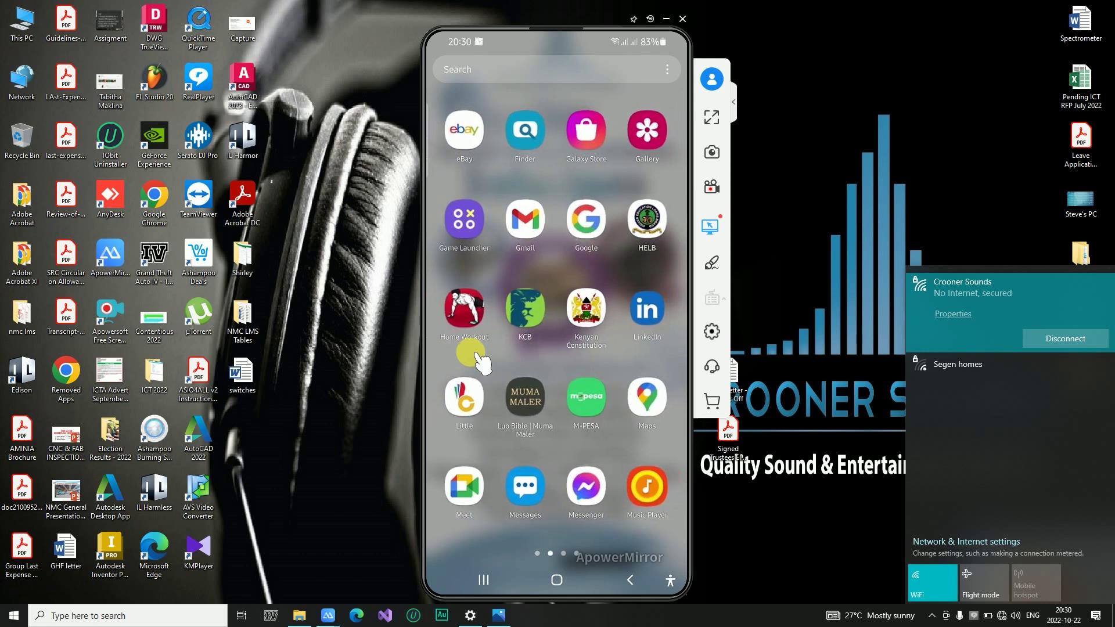
pyautogui.scroll(-2, 475, 354)
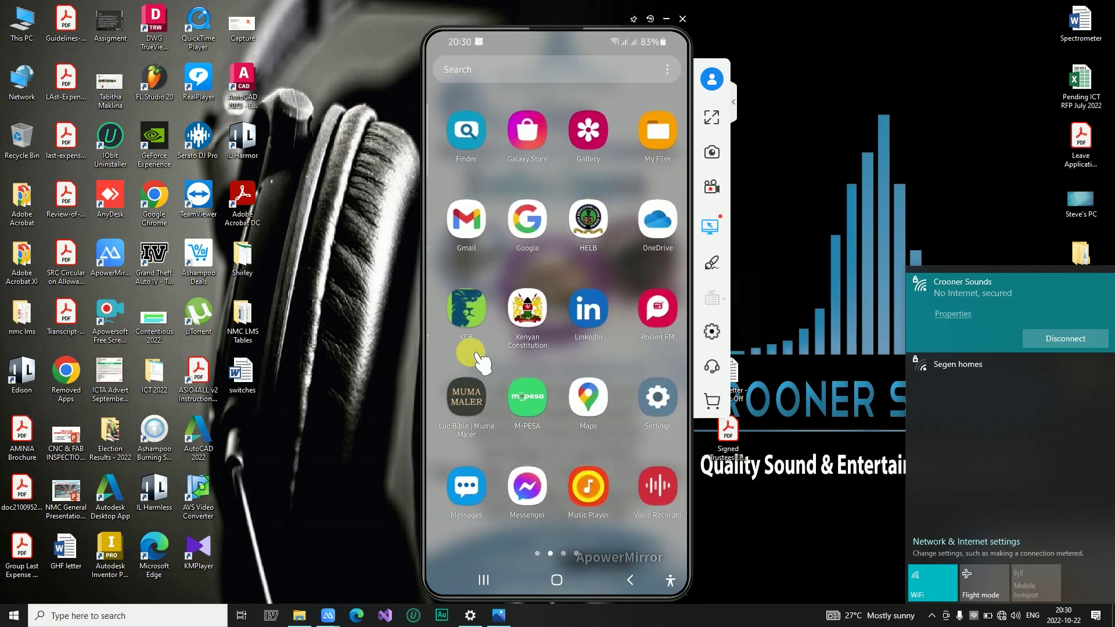
pyautogui.scroll(-5, 480, 361)
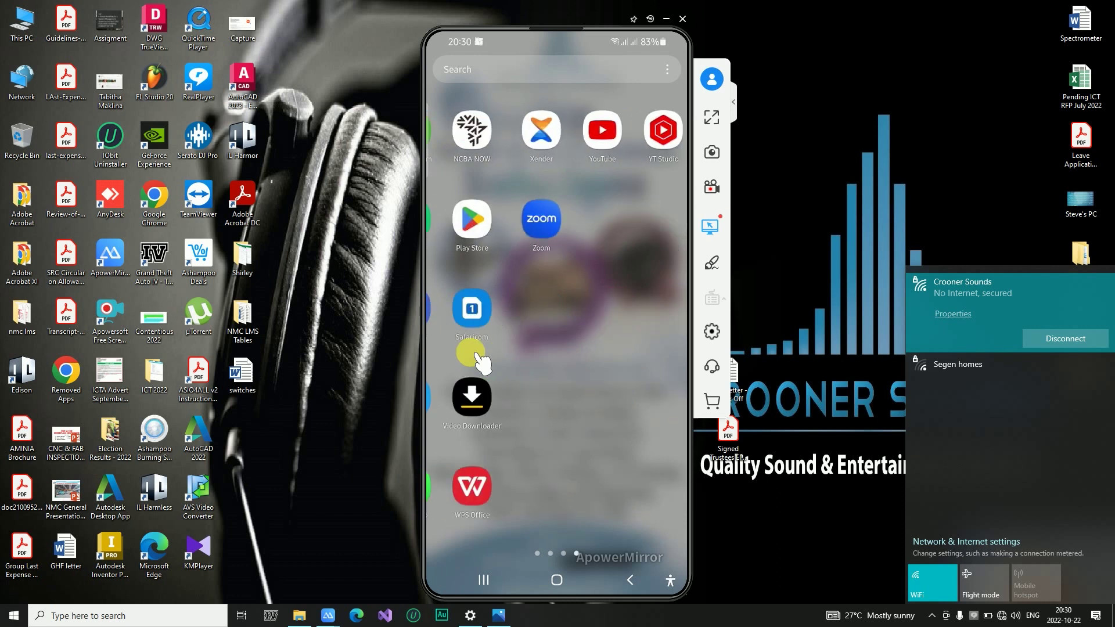
pyautogui.scroll(-4, 480, 361)
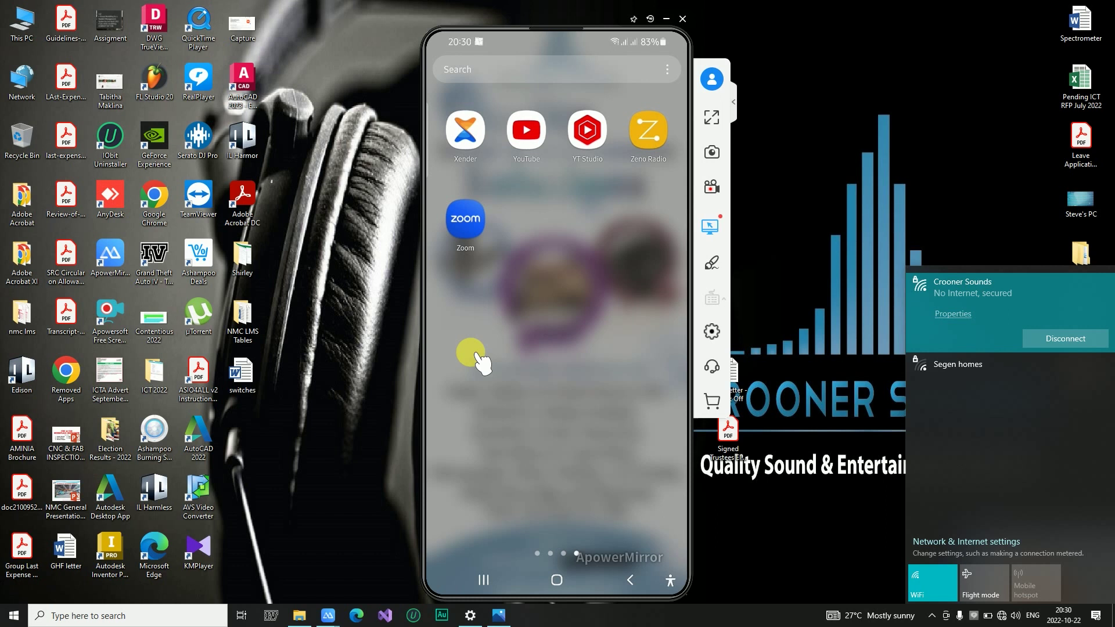
# Run Boost in AVG Cleaner on the mirrored phone and return to the home screen
pyautogui.click(648, 131)
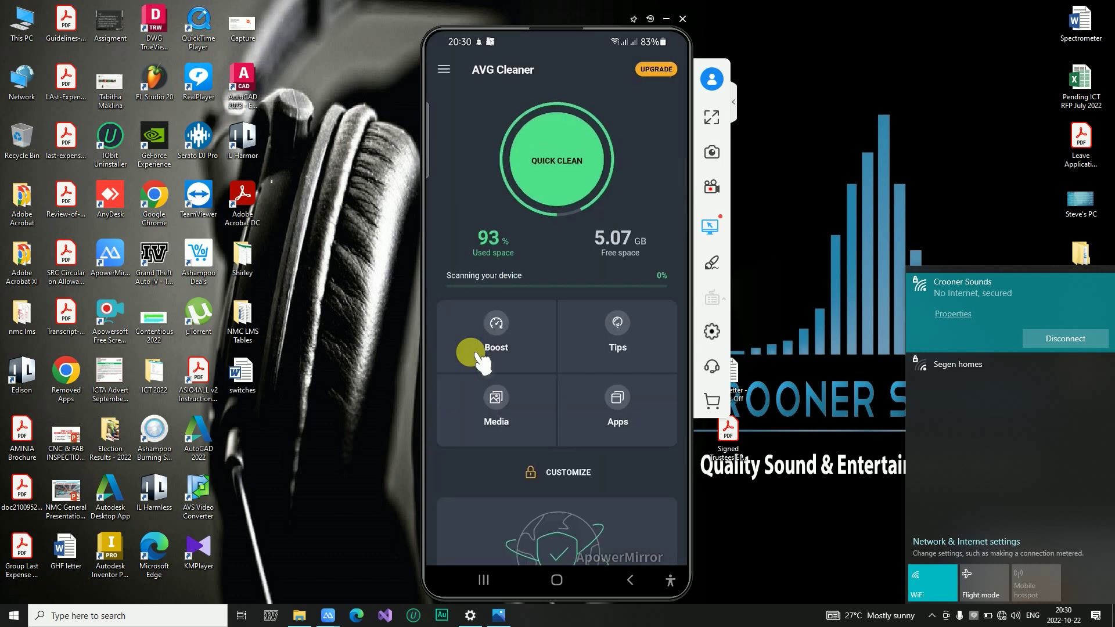
pyautogui.click(478, 354)
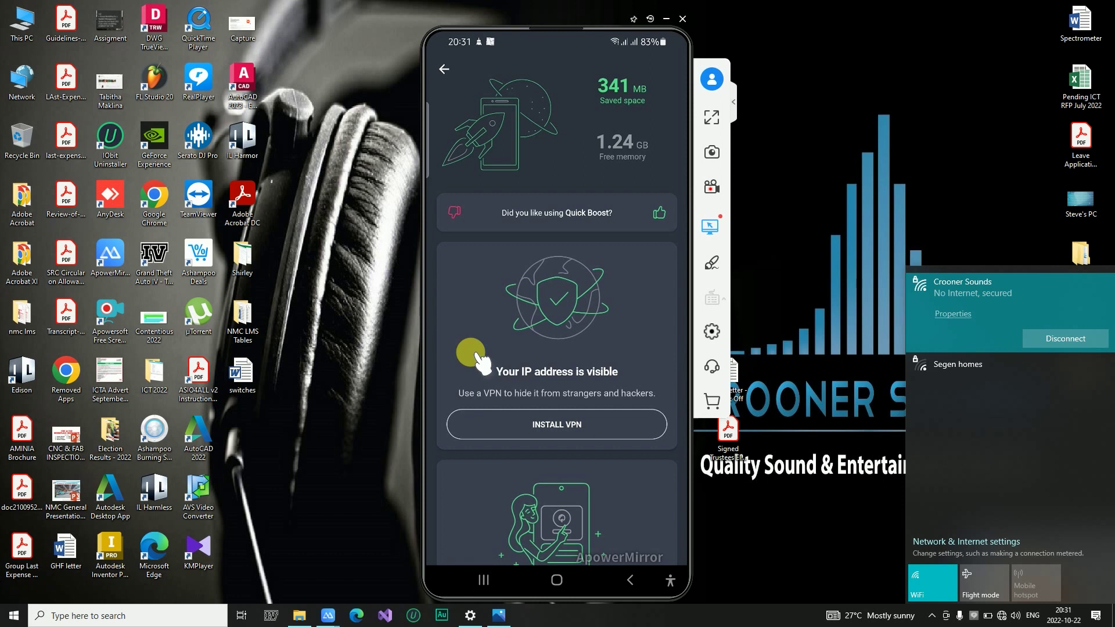
pyautogui.rightClick(474, 352)
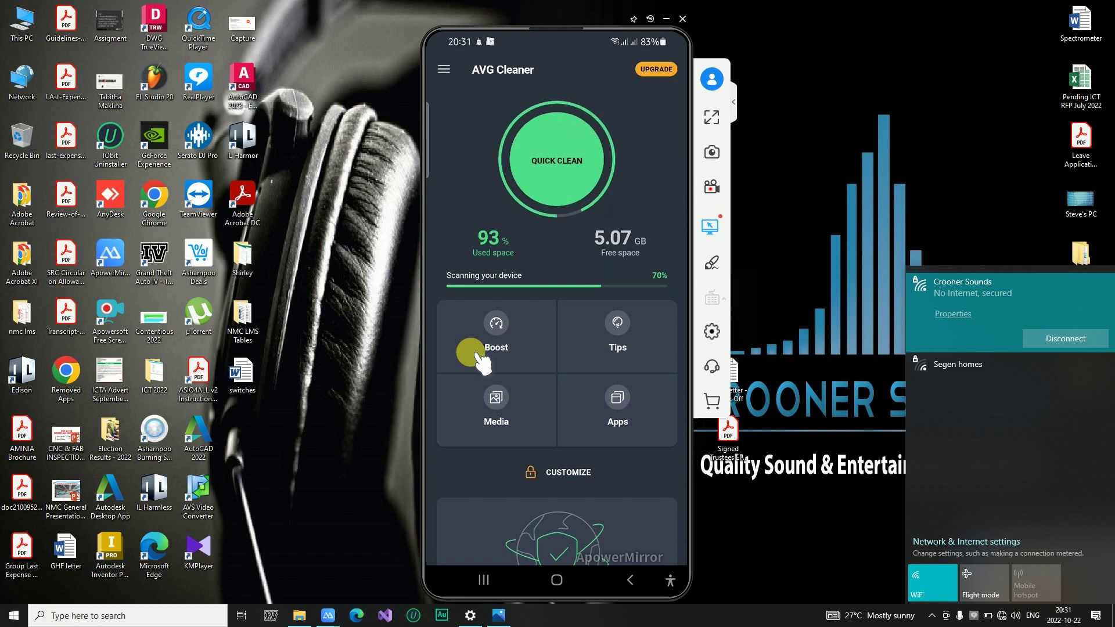
pyautogui.click(479, 361)
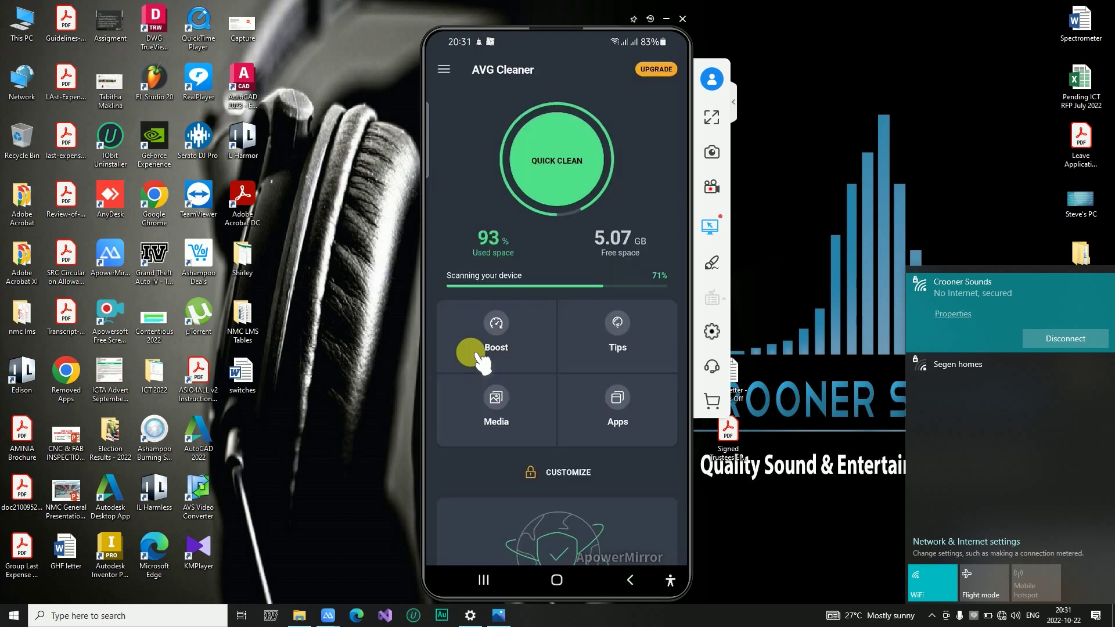
pyautogui.rightClick(479, 360)
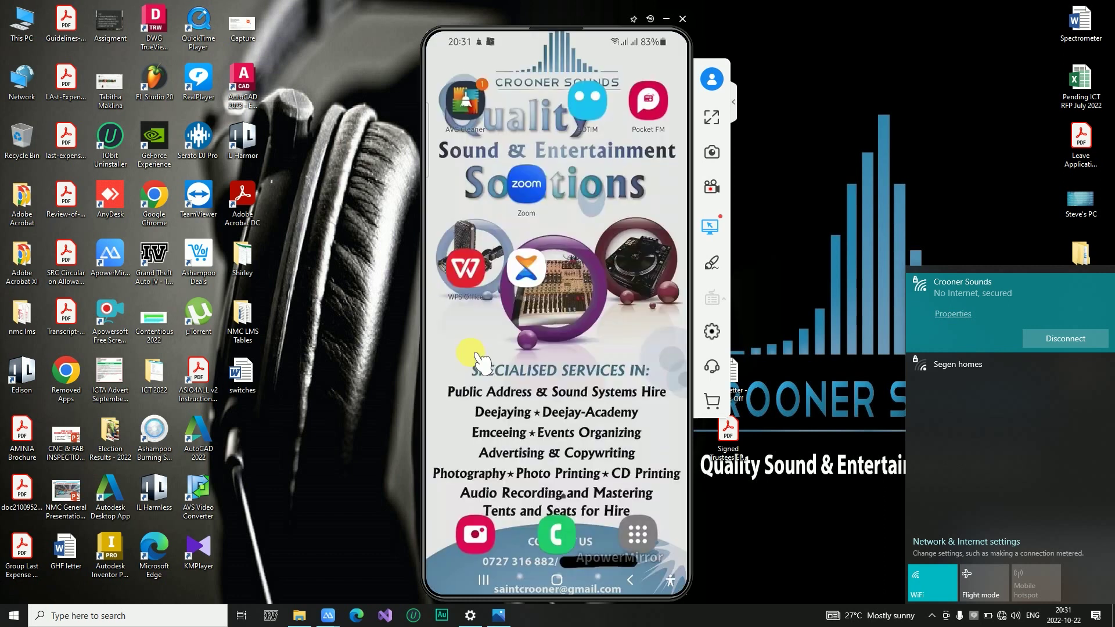
# Look through the phone's content feed and app drawer pages, ending on the home screen
pyautogui.scroll(1, 475, 353)
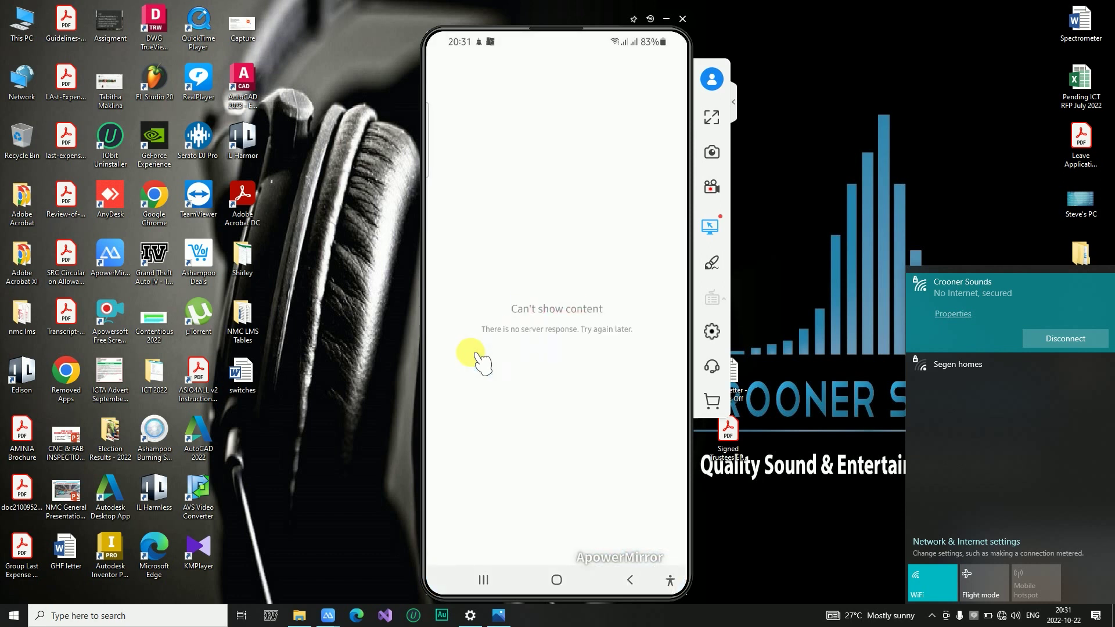
pyautogui.rightClick(479, 361)
pyautogui.scroll(-2, 480, 361)
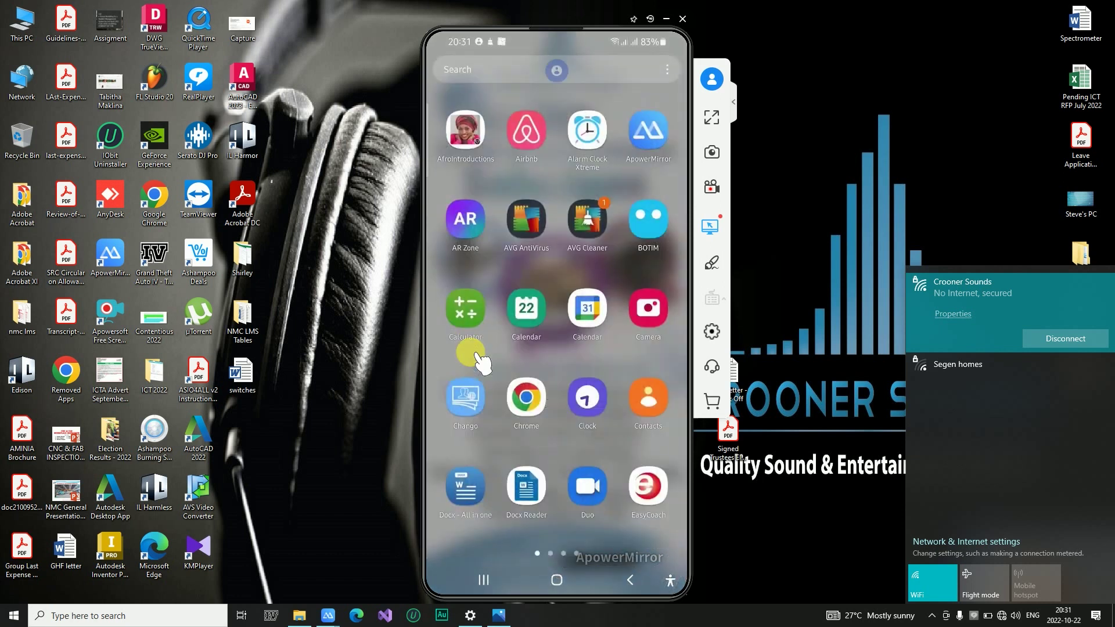
pyautogui.scroll(-1, 479, 361)
pyautogui.scroll(-1, 479, 361)
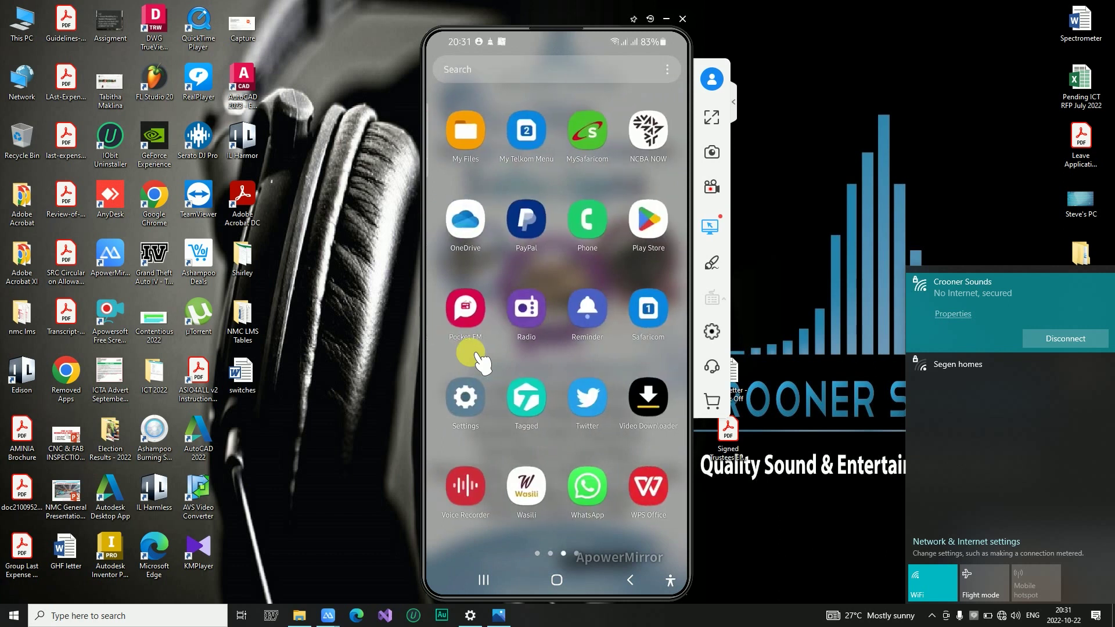
pyautogui.scroll(-1, 479, 361)
pyautogui.scroll(1, 480, 361)
pyautogui.rightClick(475, 353)
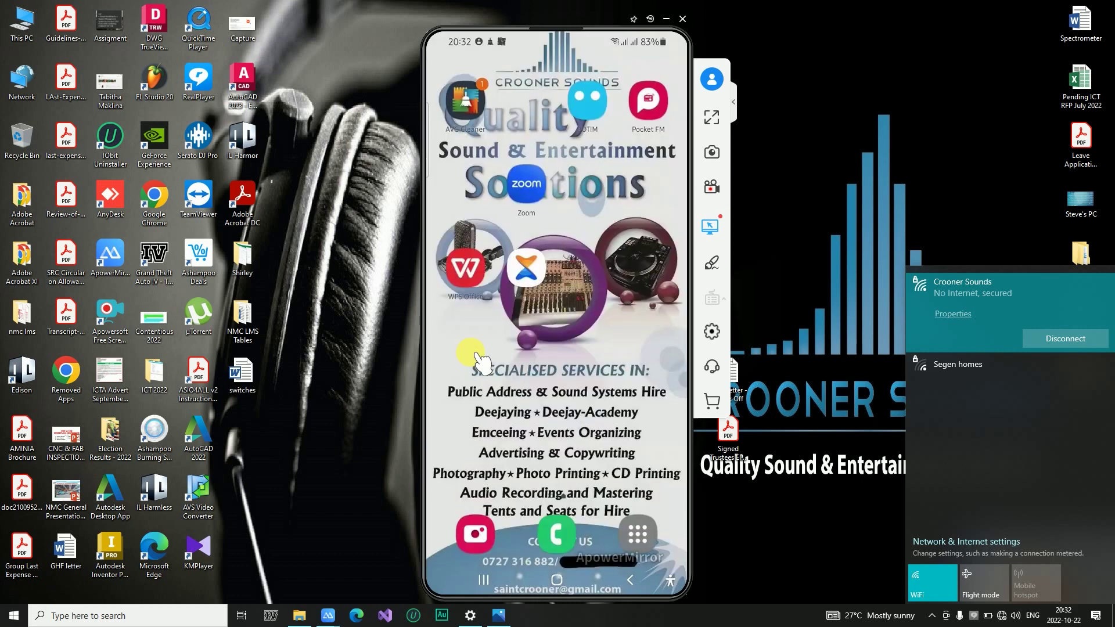
# Open the Voice Recorder app from the mirrored phone's app drawer
pyautogui.scroll(-1, 480, 361)
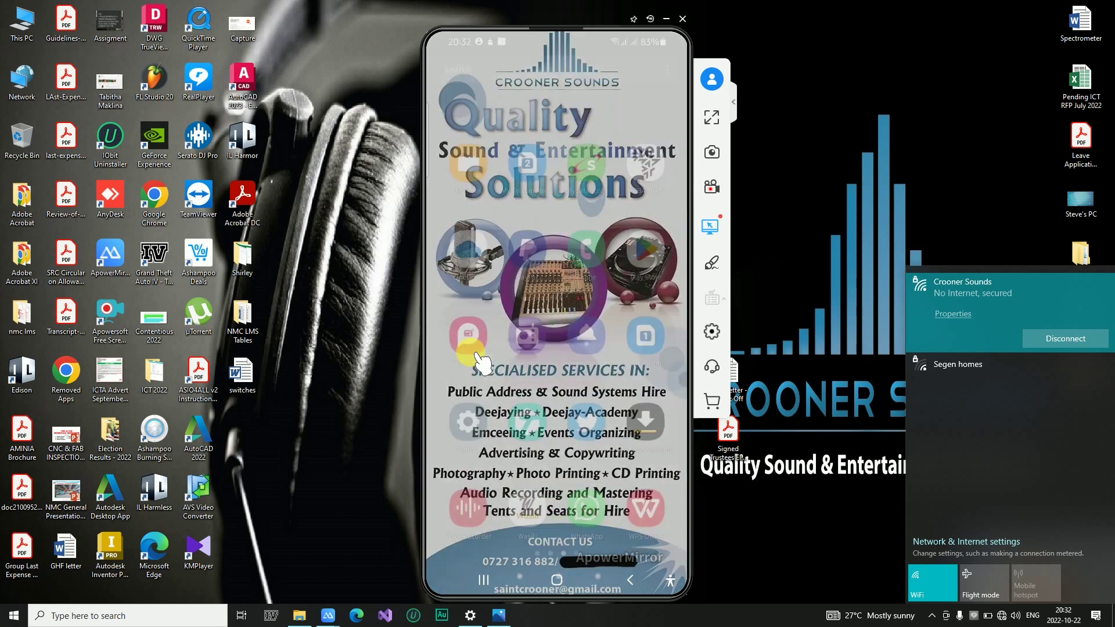
pyautogui.click(476, 355)
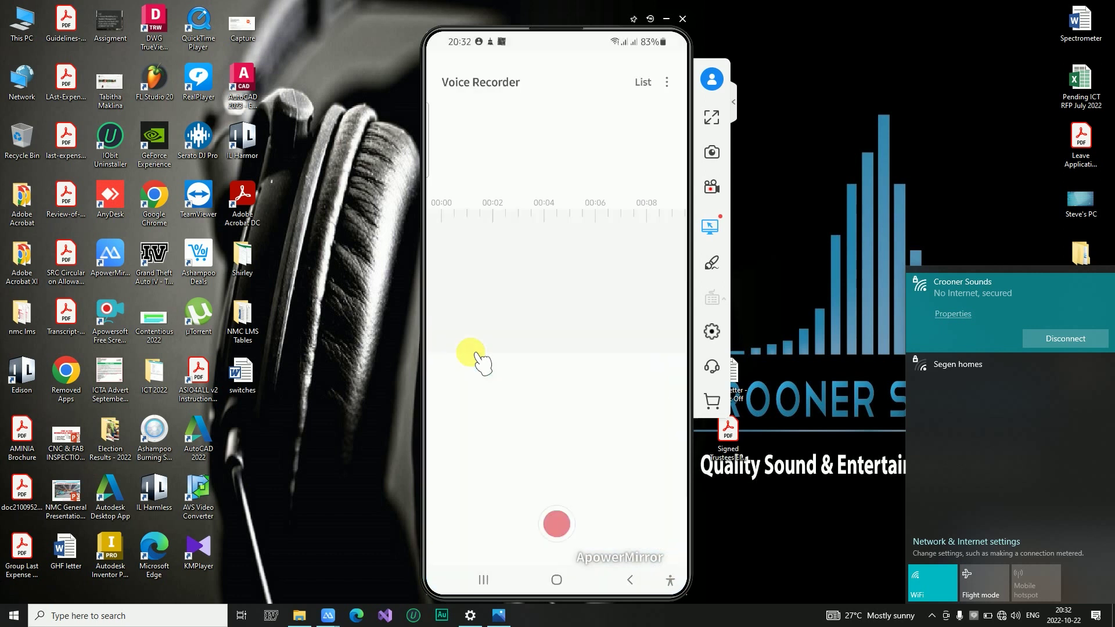